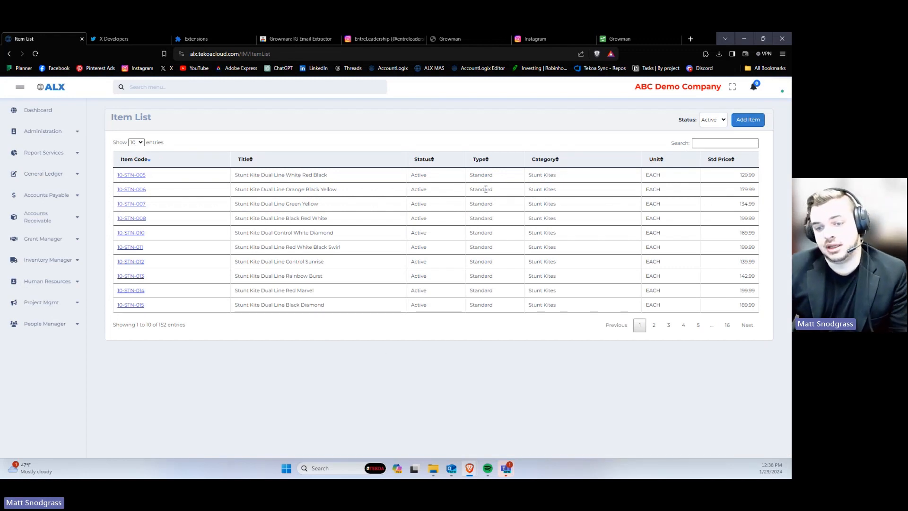
# - Search the item list for "example", open the EXAMPLE item, review its options and save the item
pyautogui.click(744, 142)
pyautogui.write('example')
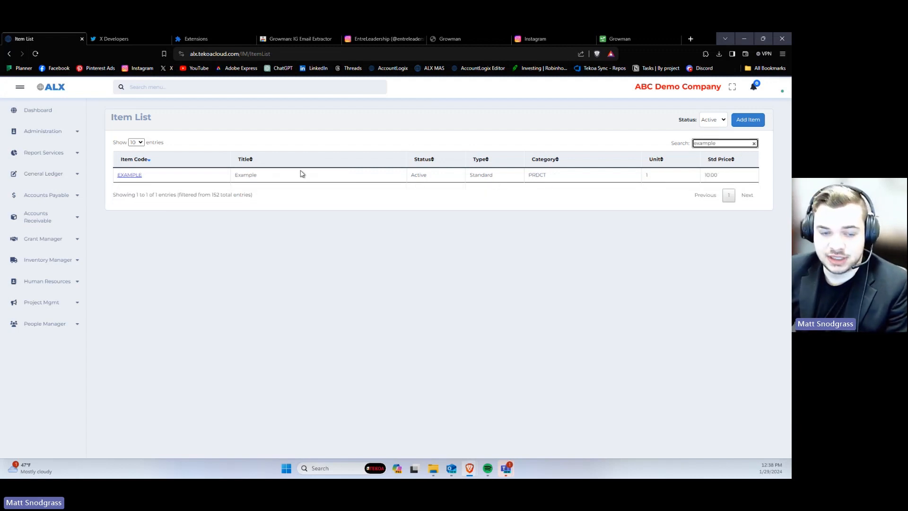
pyautogui.click(136, 178)
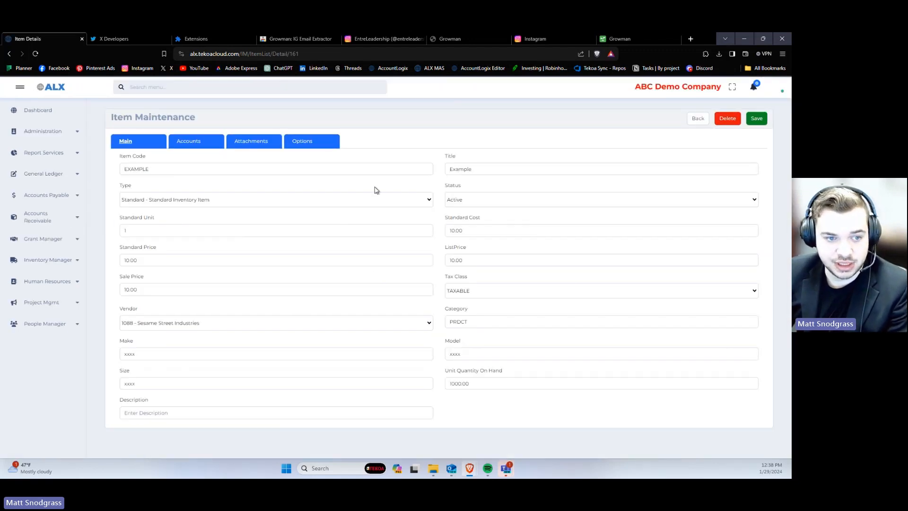
pyautogui.click(309, 145)
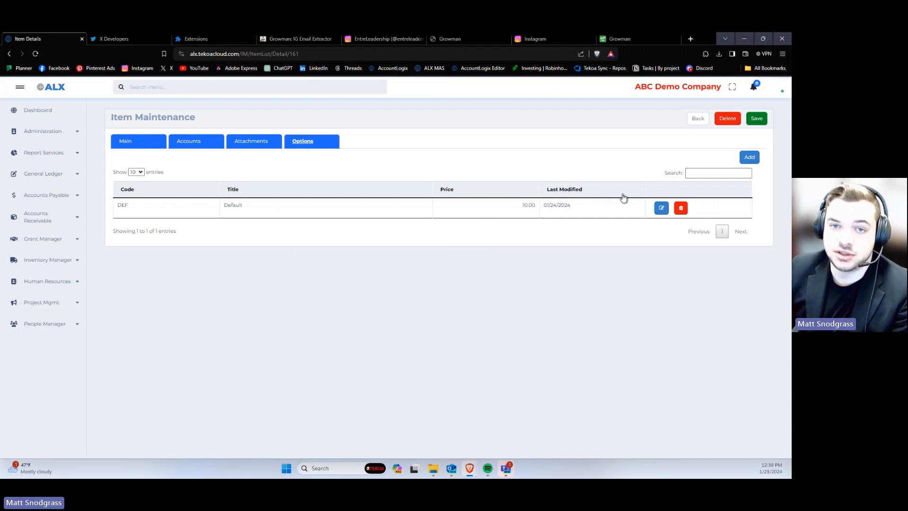
pyautogui.click(758, 119)
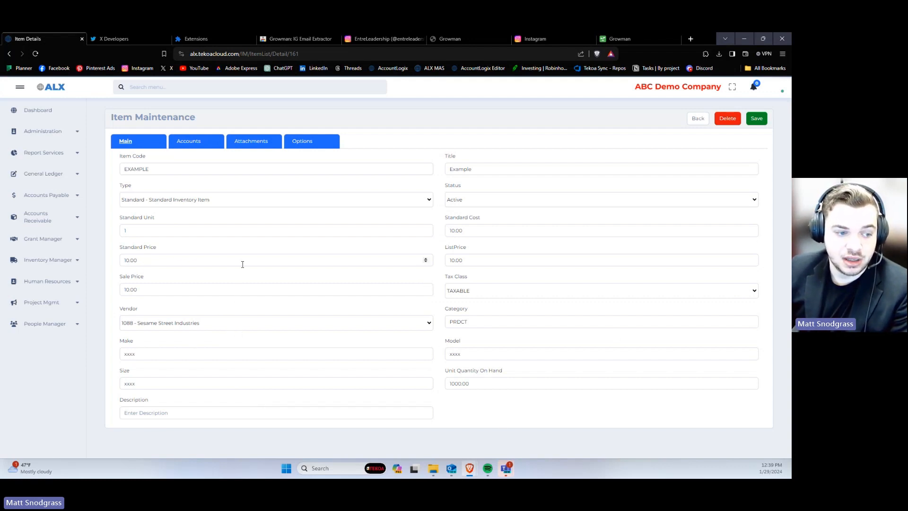
# - Start a new sales order in Inventory Manager for the customer Most Awesome Customer Ever
pyautogui.click(73, 267)
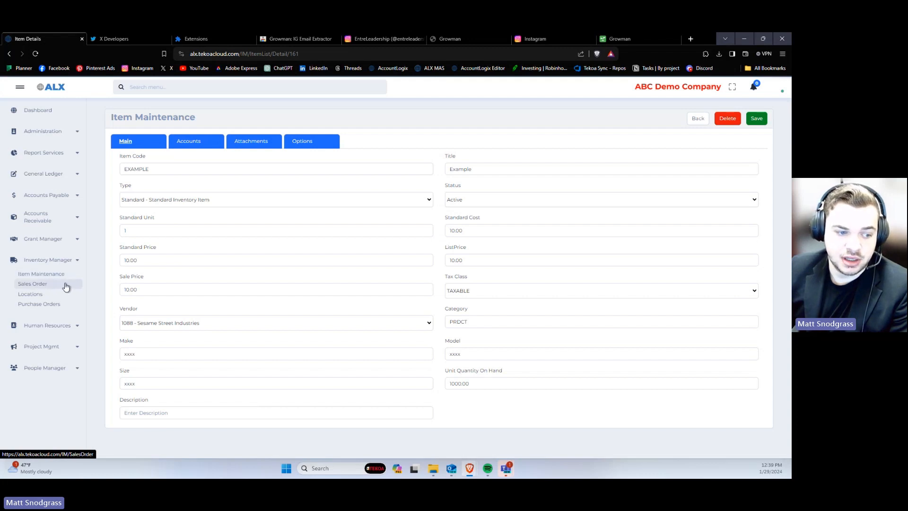
pyautogui.click(70, 286)
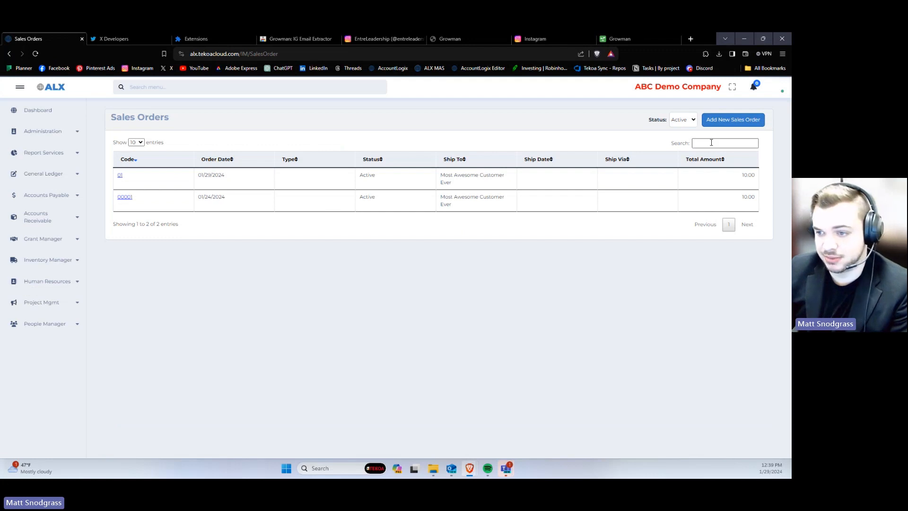
pyautogui.click(733, 120)
pyautogui.click(249, 155)
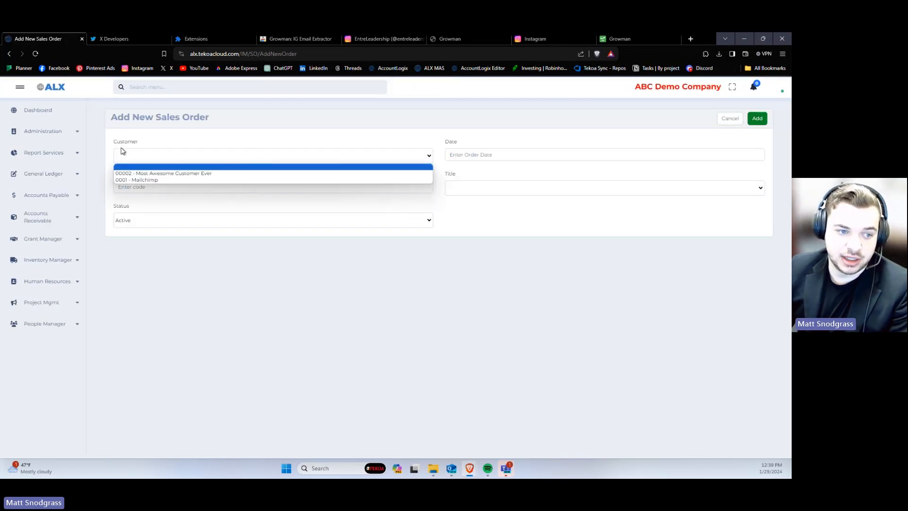
pyautogui.click(157, 174)
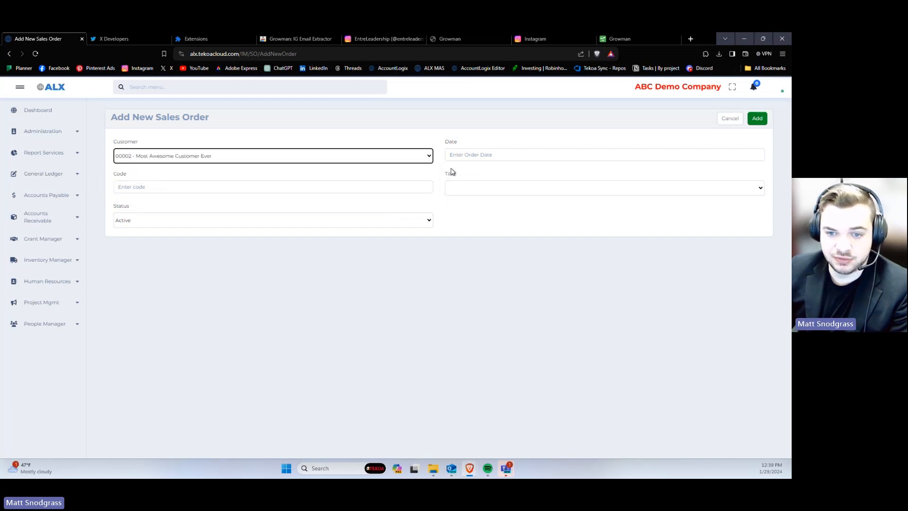
# - Give the sales order the date 01/29/2024, code 2 and title Standard Sales Order, and add it
pyautogui.click(473, 156)
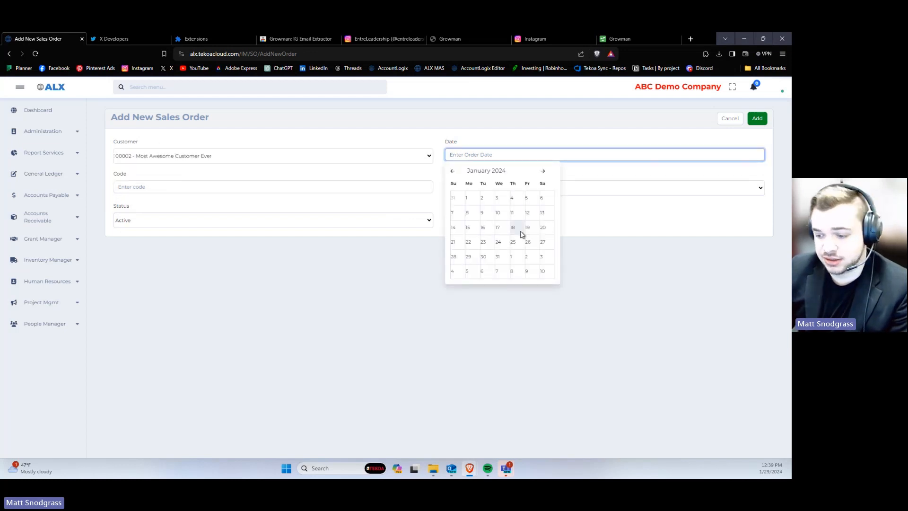
pyautogui.click(468, 256)
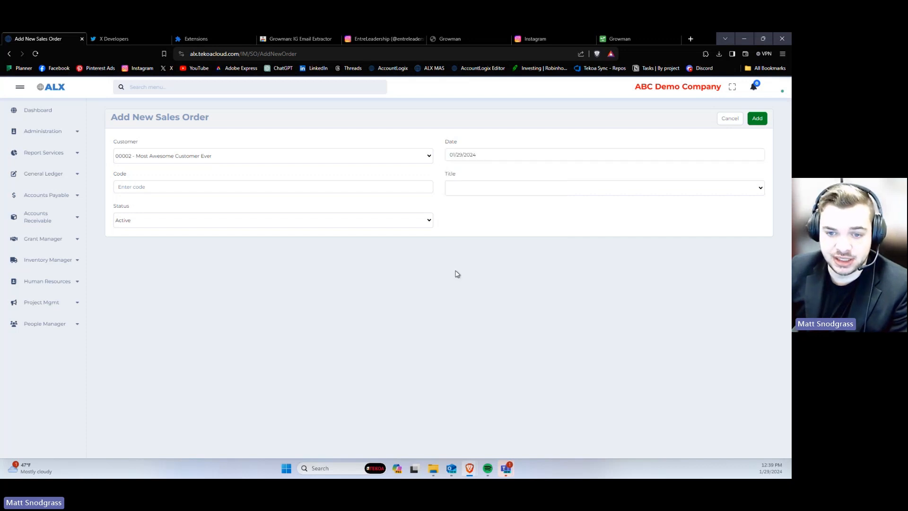
pyautogui.click(147, 187)
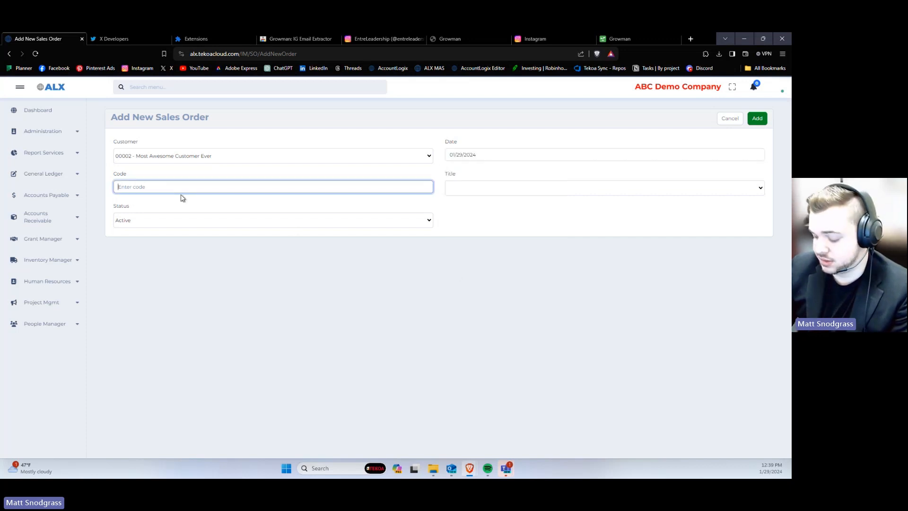
pyautogui.write('2')
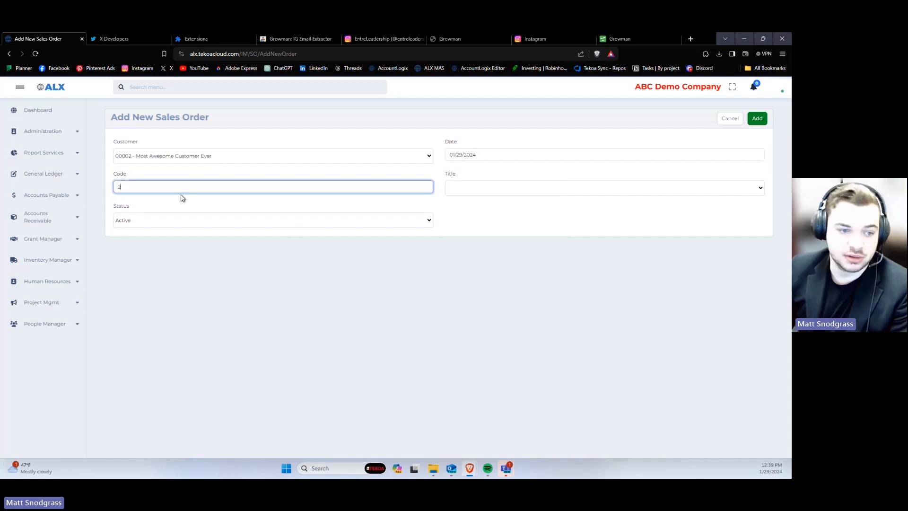
pyautogui.click(487, 190)
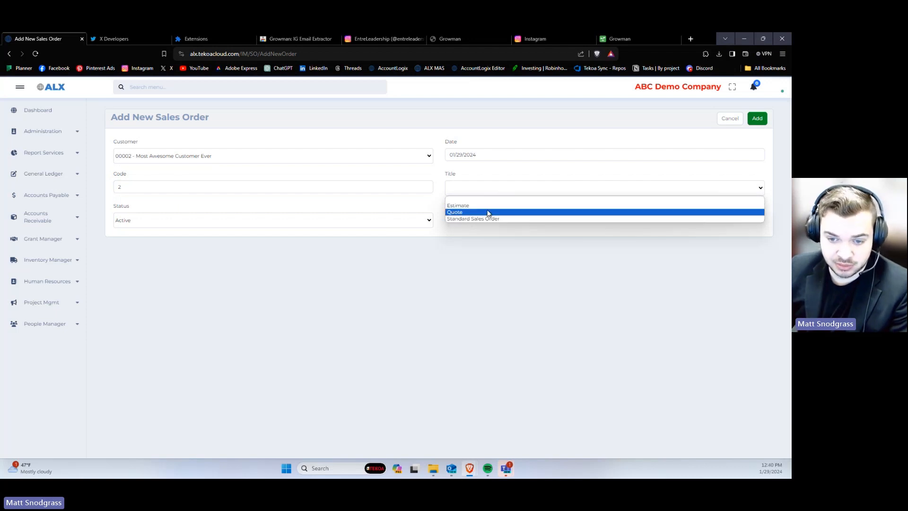
pyautogui.click(501, 219)
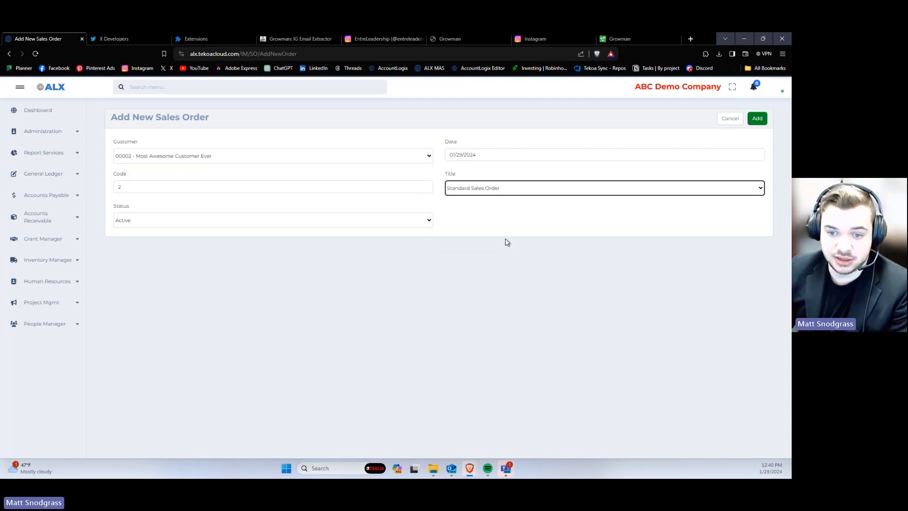
pyautogui.click(757, 119)
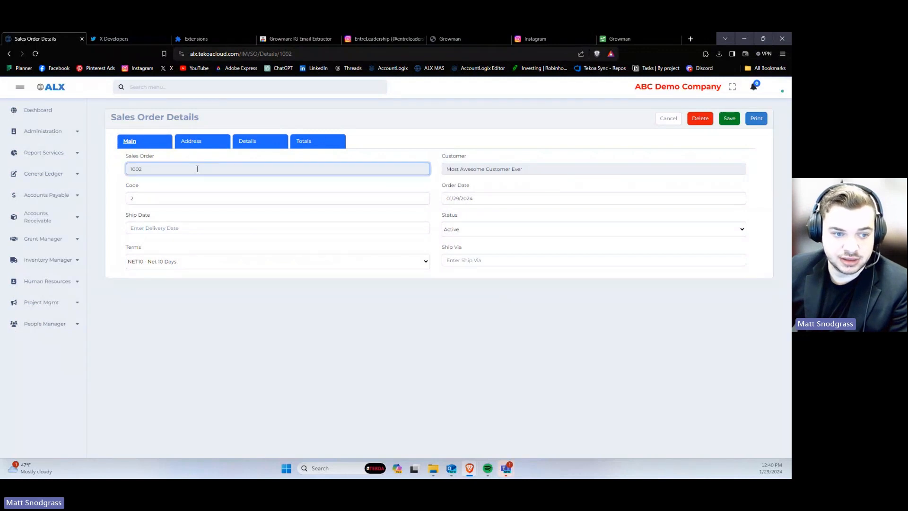
pyautogui.click(546, 172)
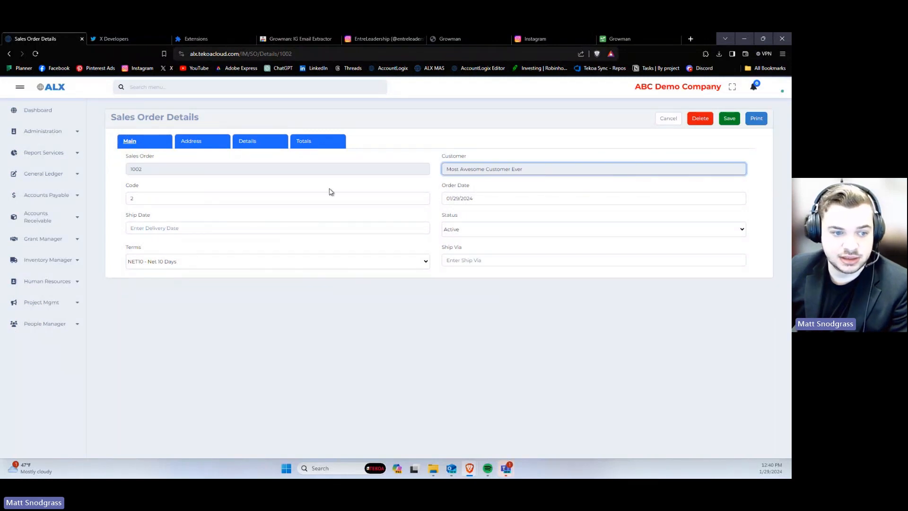
pyautogui.click(238, 193)
pyautogui.click(541, 196)
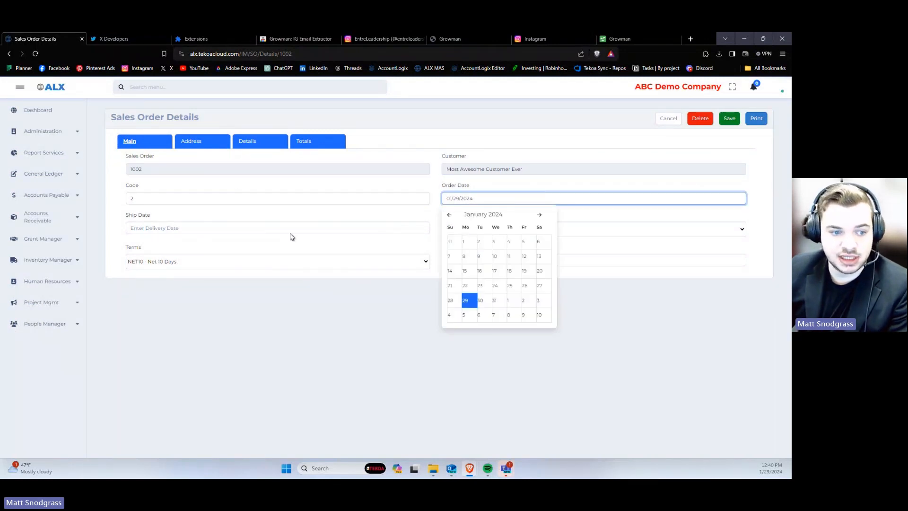
pyautogui.click(291, 229)
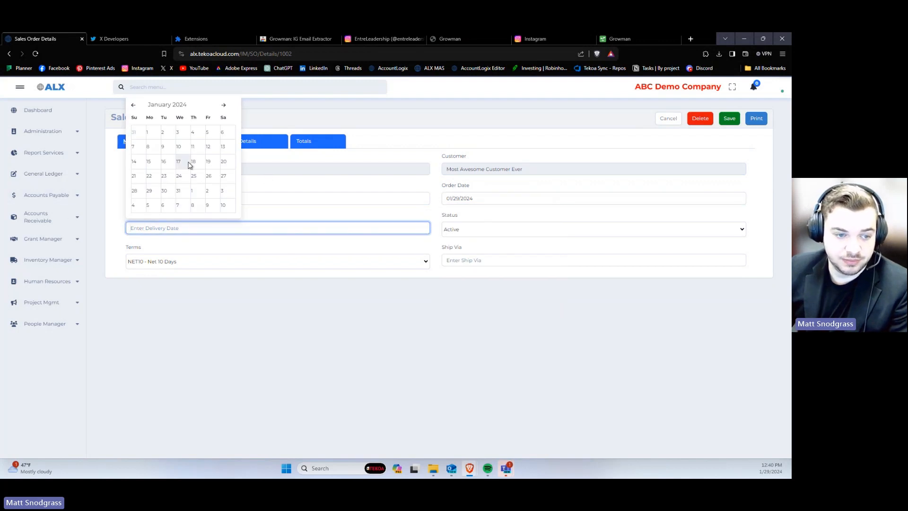
pyautogui.click(286, 214)
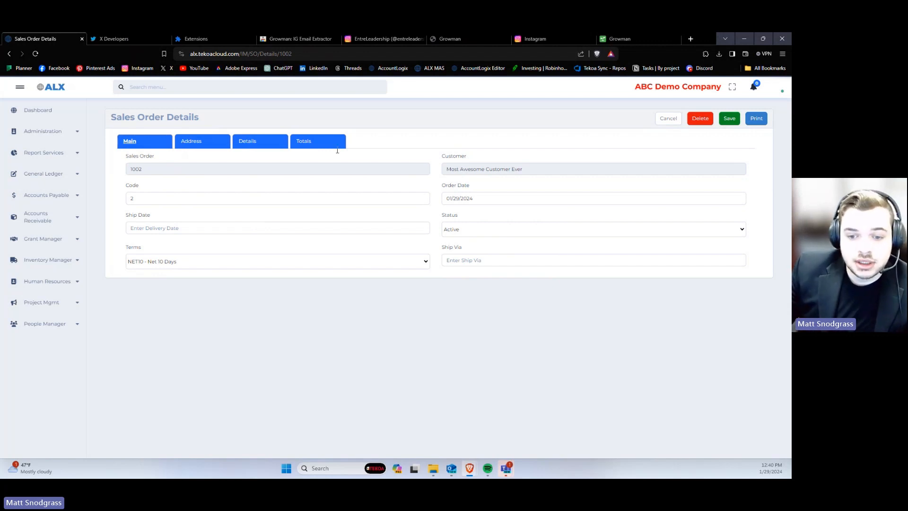
pyautogui.click(445, 263)
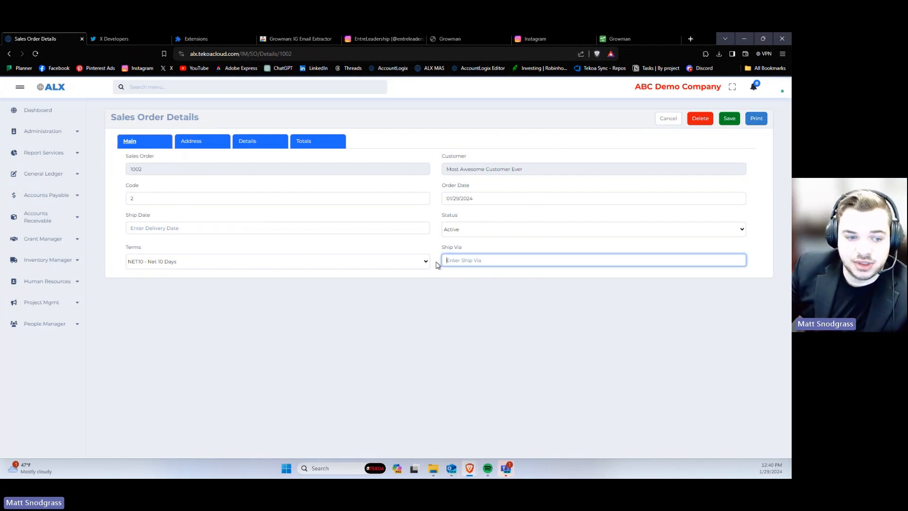
# - Set the sales order's ship date to 02/09/2024 and its Ship Via to FEDEX, and save the order
pyautogui.click(267, 228)
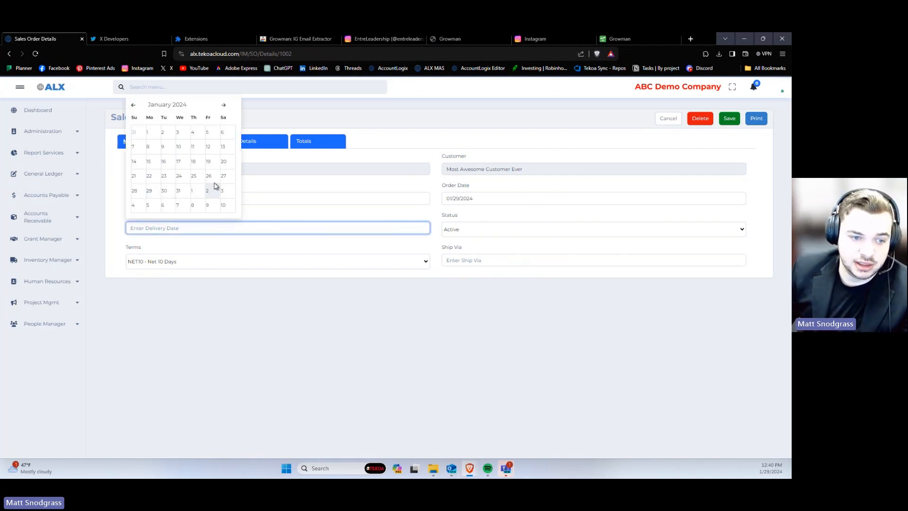
pyautogui.click(213, 205)
pyautogui.click(597, 258)
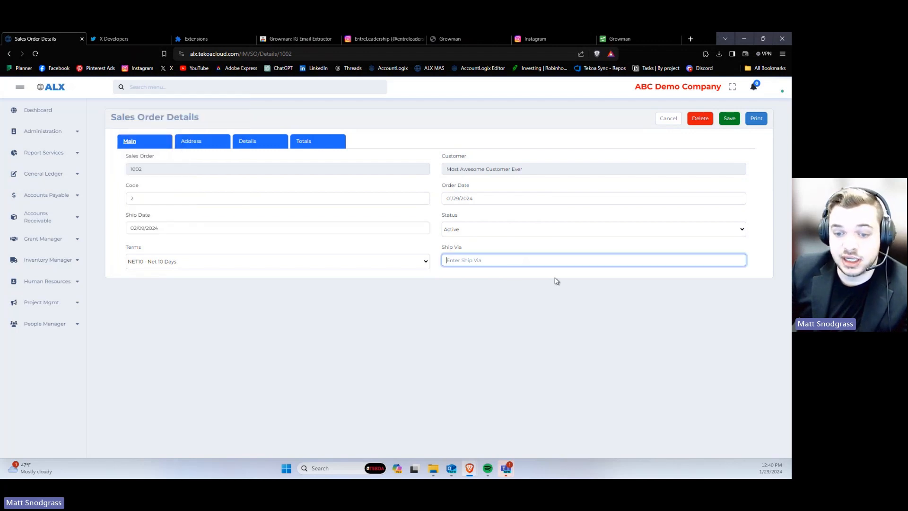
pyautogui.press('capslock')
pyautogui.write('FEDEX')
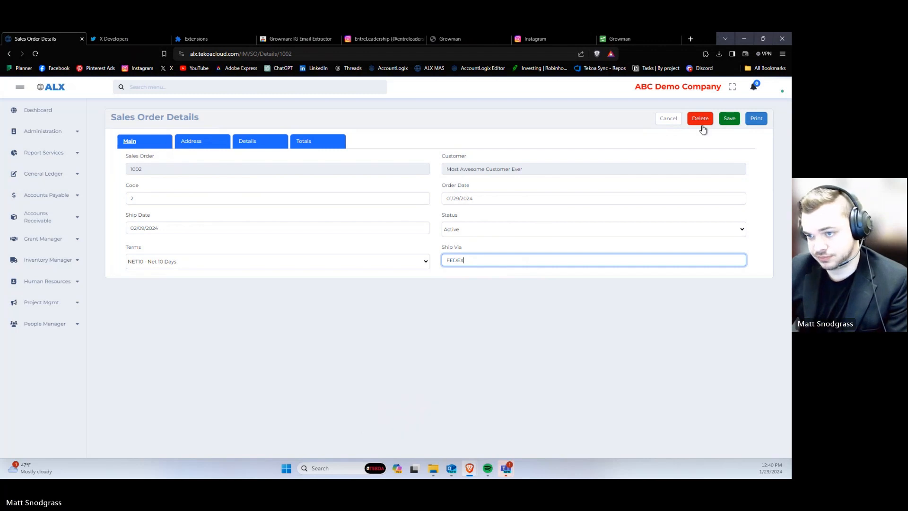
pyautogui.click(729, 119)
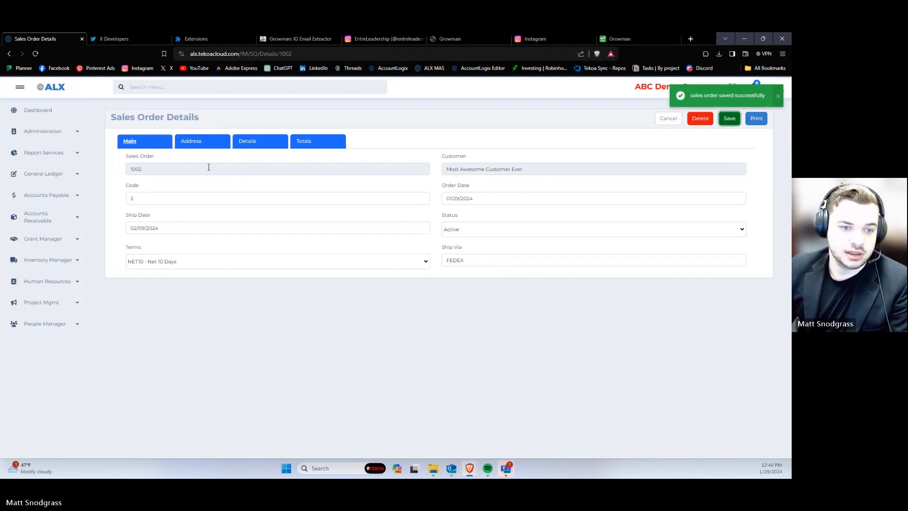
# - Check the order's billing and shipping addresses, and start a new order detail line for the item EXAMPLE - Example
pyautogui.click(204, 145)
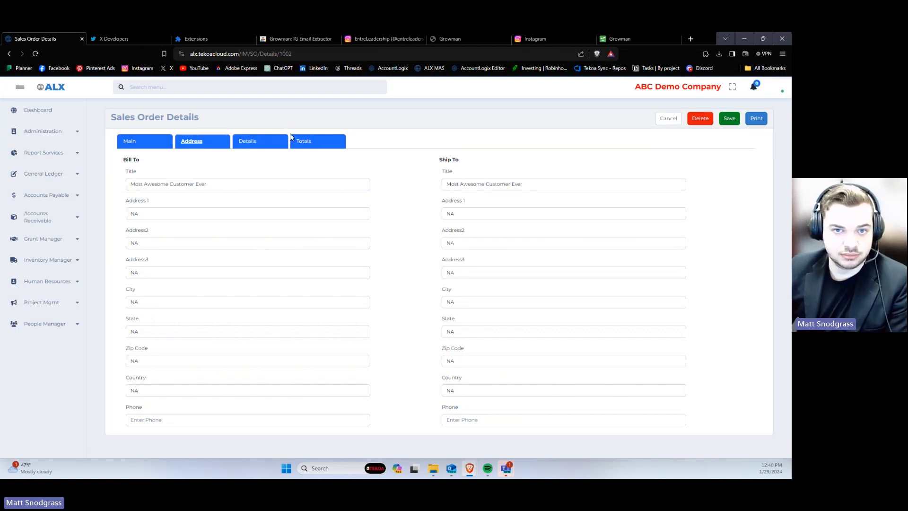
pyautogui.click(255, 146)
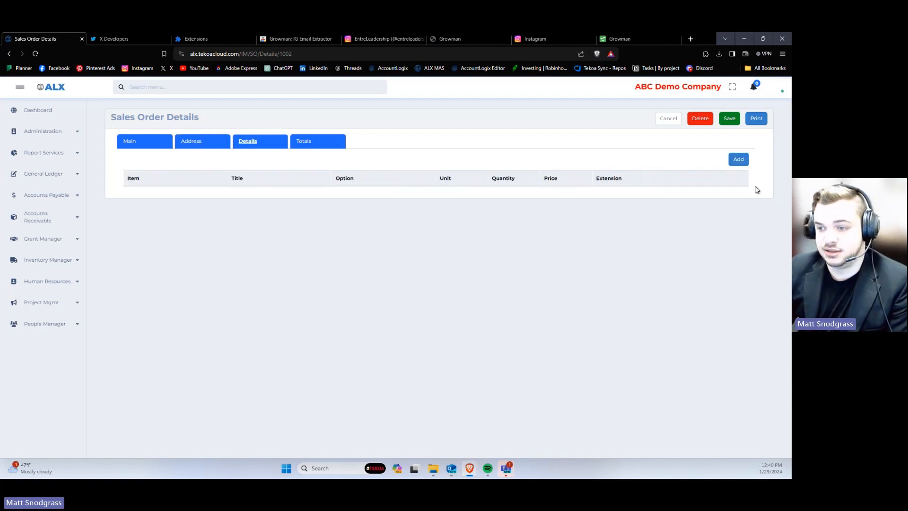
pyautogui.click(746, 163)
pyautogui.click(349, 135)
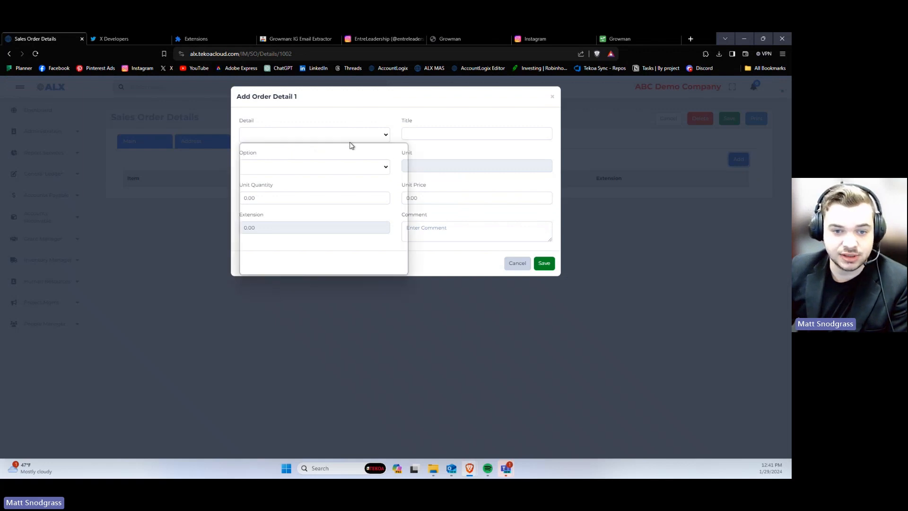
pyautogui.scroll(-15, 355, 213)
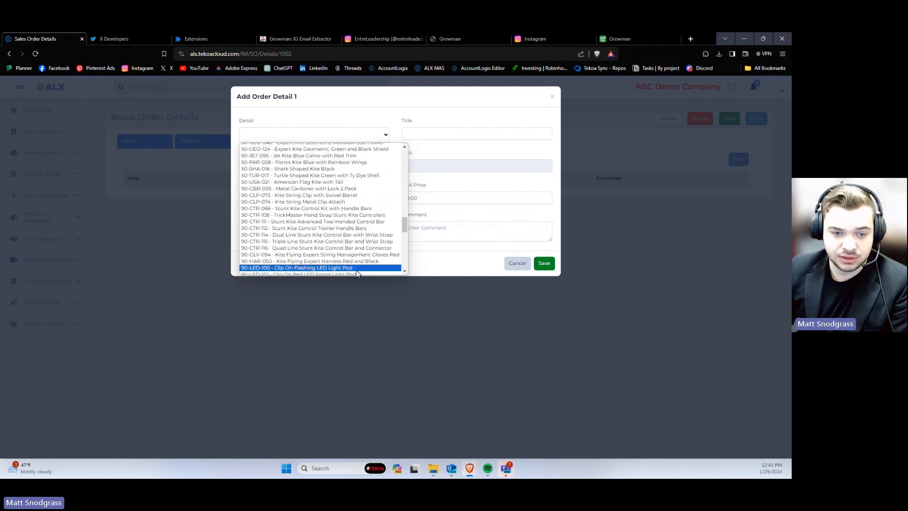
pyautogui.scroll(15, 356, 271)
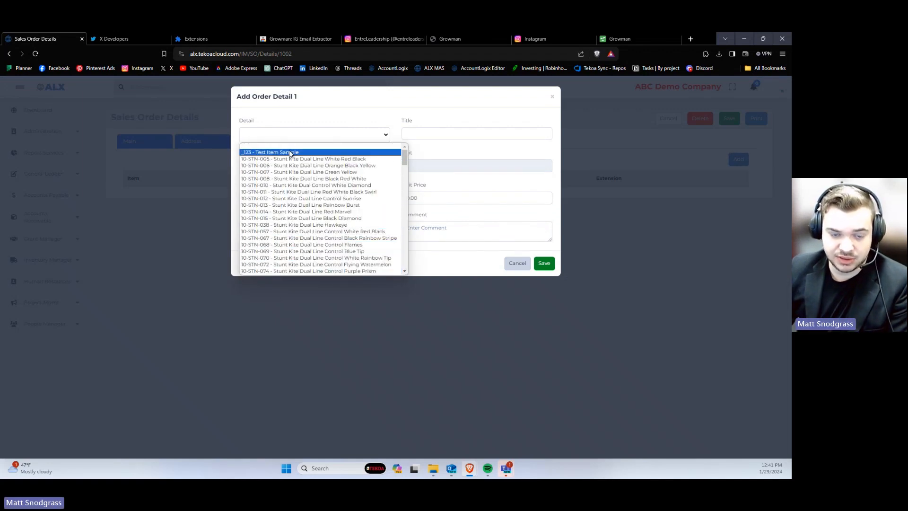
pyautogui.press('e')
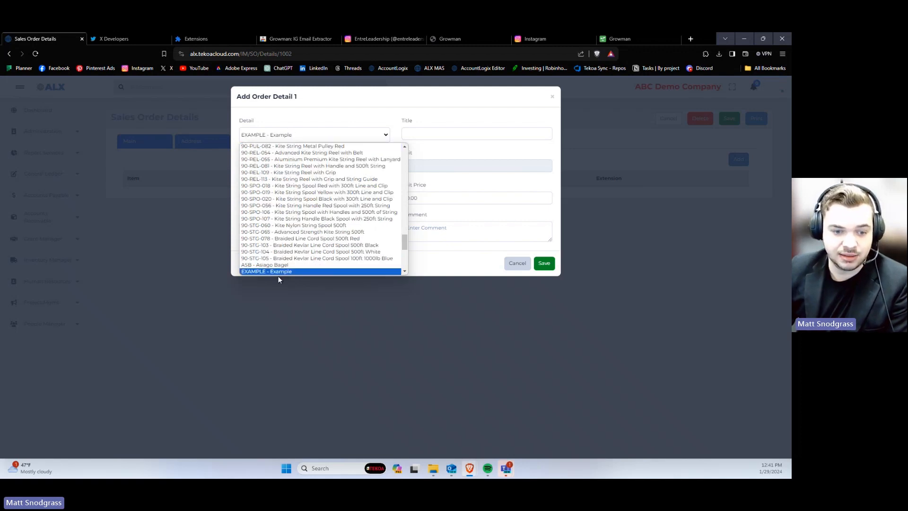
pyautogui.click(277, 272)
pyautogui.click(423, 133)
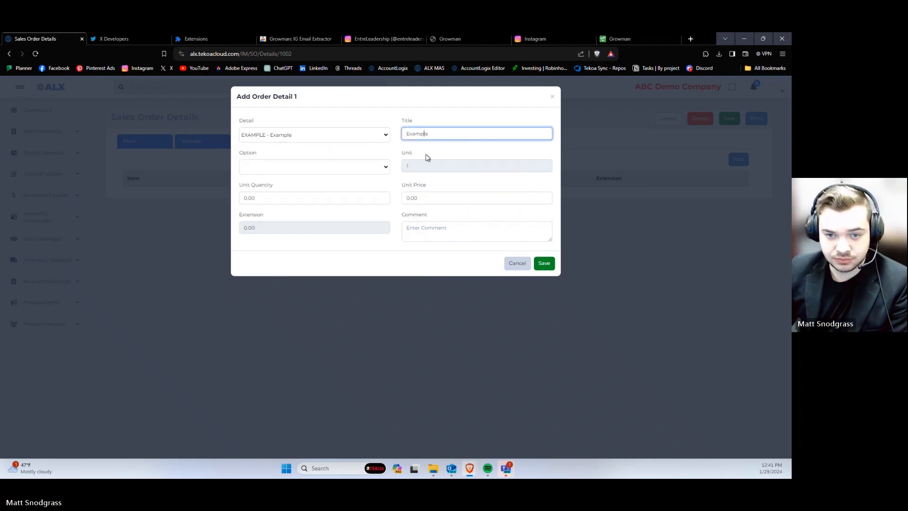
# - Choose the option DEF - Default for the order detail line and set its unit quantity to 10
pyautogui.click(274, 165)
pyautogui.click(320, 185)
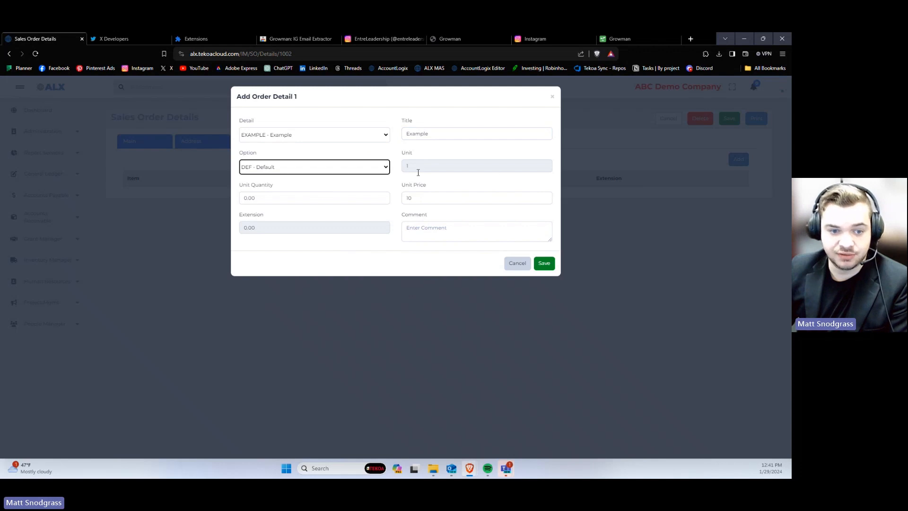
pyautogui.click(280, 203)
pyautogui.doubleClick(280, 201)
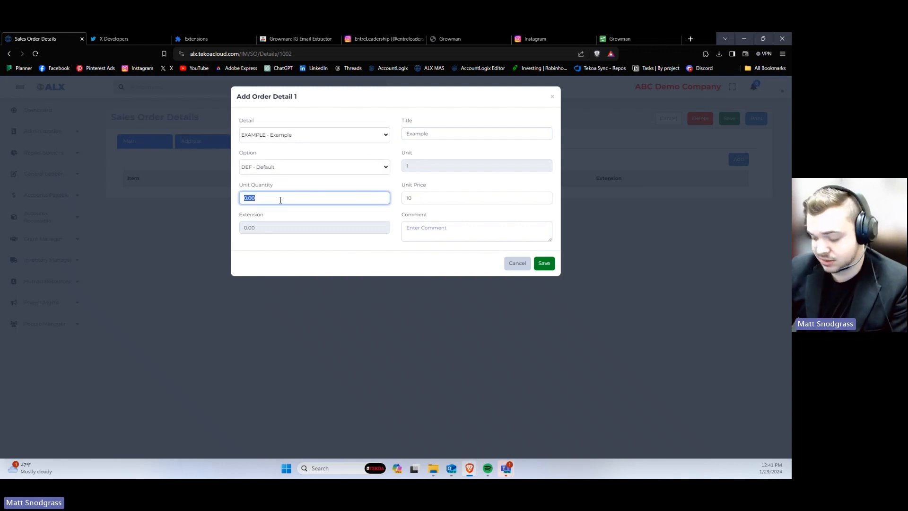
pyautogui.write('1')
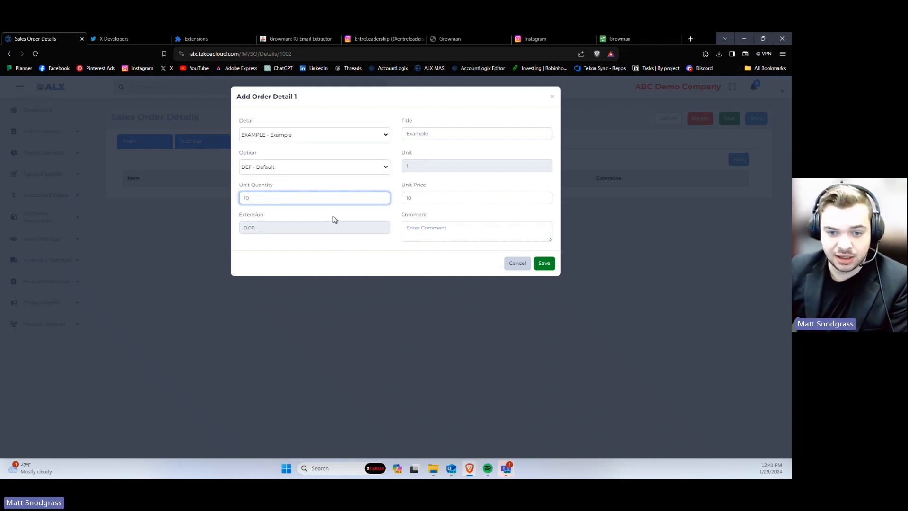
pyautogui.write('0')
pyautogui.click(428, 198)
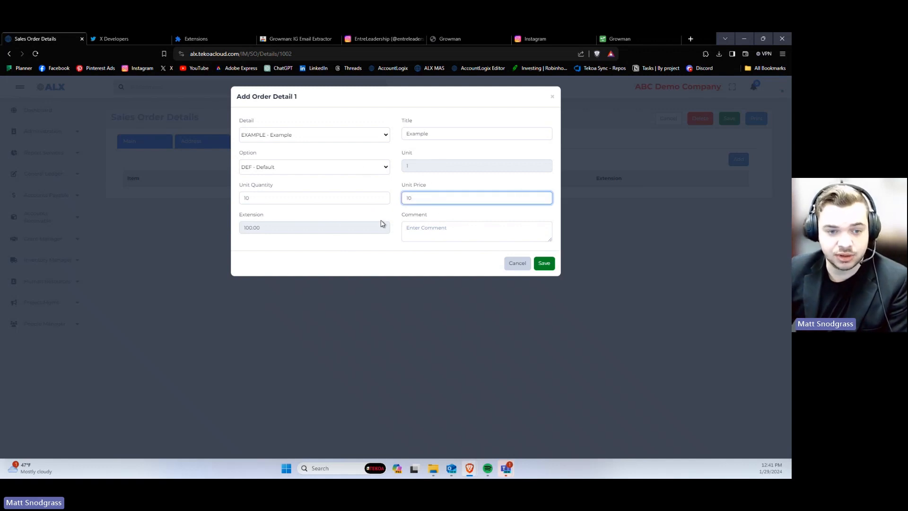
# - Check the order detail line's extension, enter a short comment for the EXAMPLE item, and save the line
pyautogui.click(329, 216)
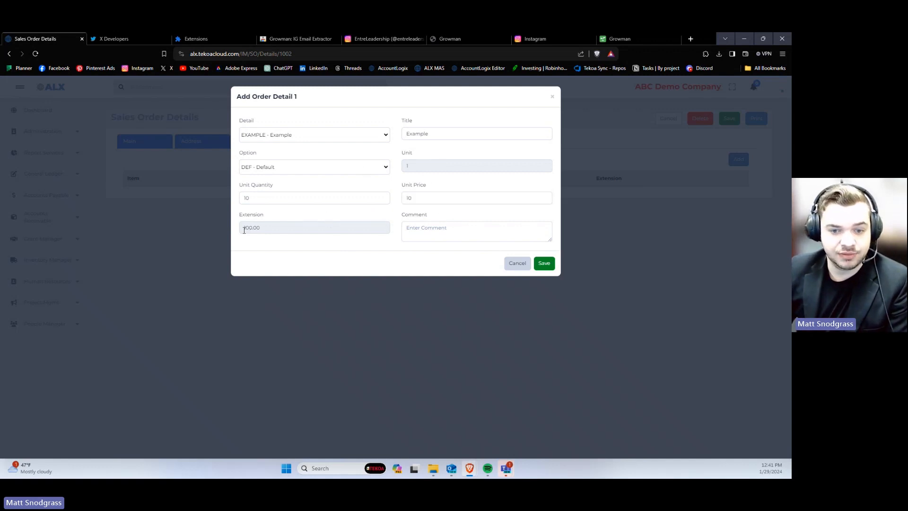
pyautogui.doubleClick(250, 229)
pyautogui.click(272, 229)
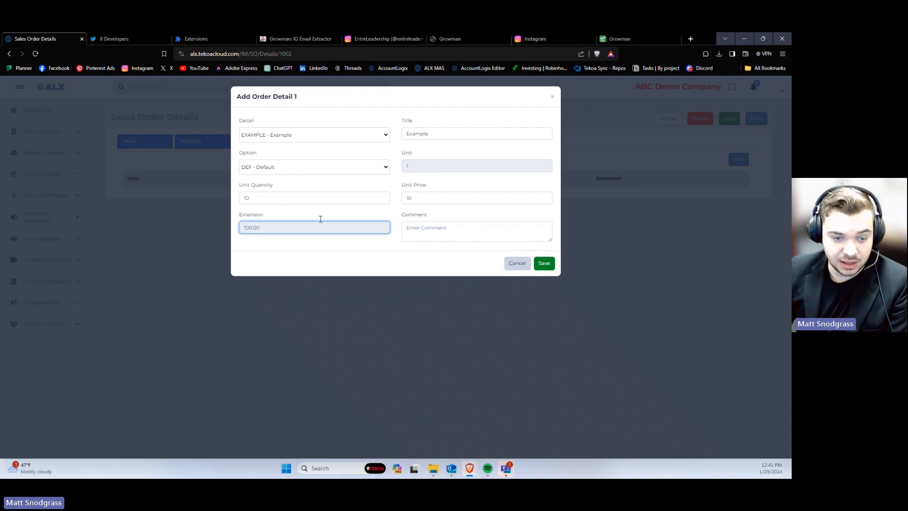
pyautogui.click(497, 229)
pyautogui.write('t')
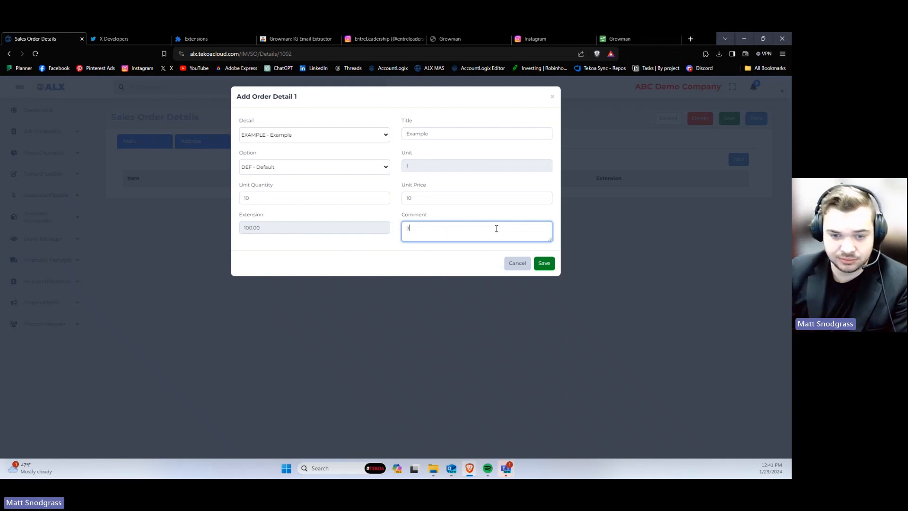
pyautogui.click(544, 263)
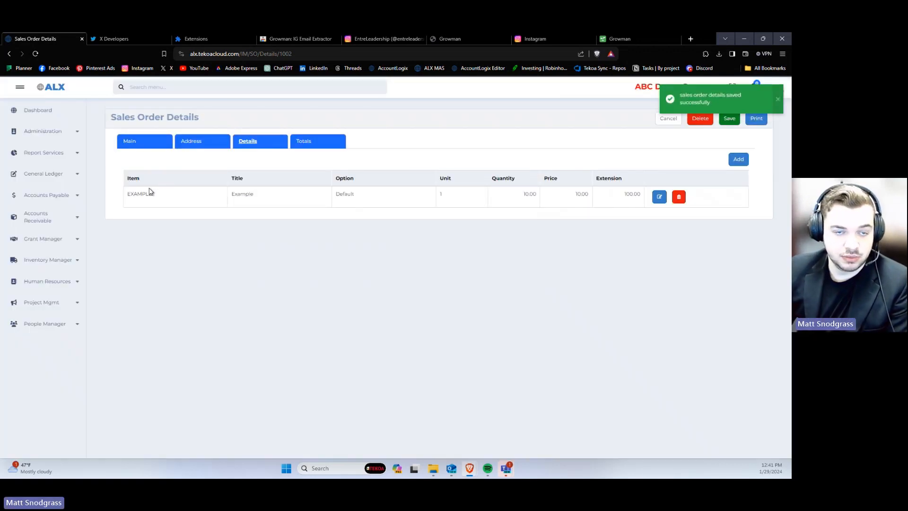
# - Reopen the EXAMPLE order detail line for editing, select DEF - Default as its option, and save the line and the sales order
pyautogui.click(308, 148)
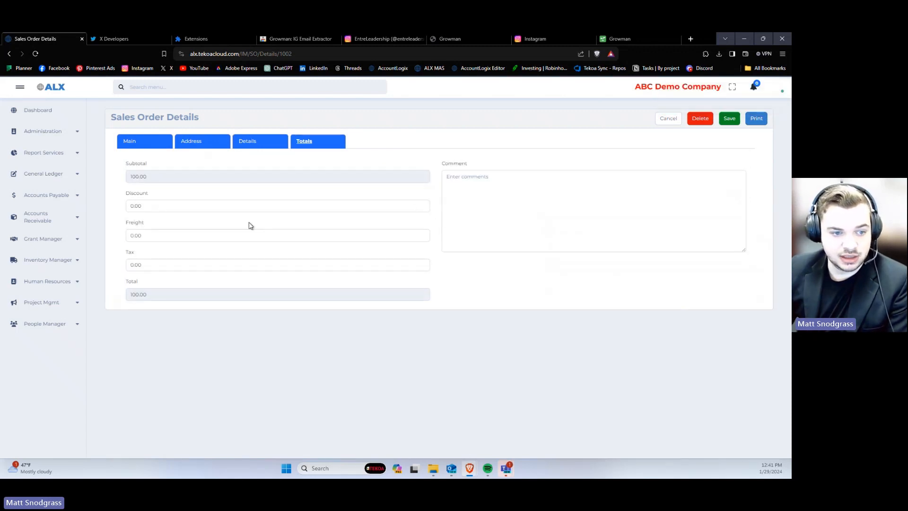
pyautogui.click(236, 145)
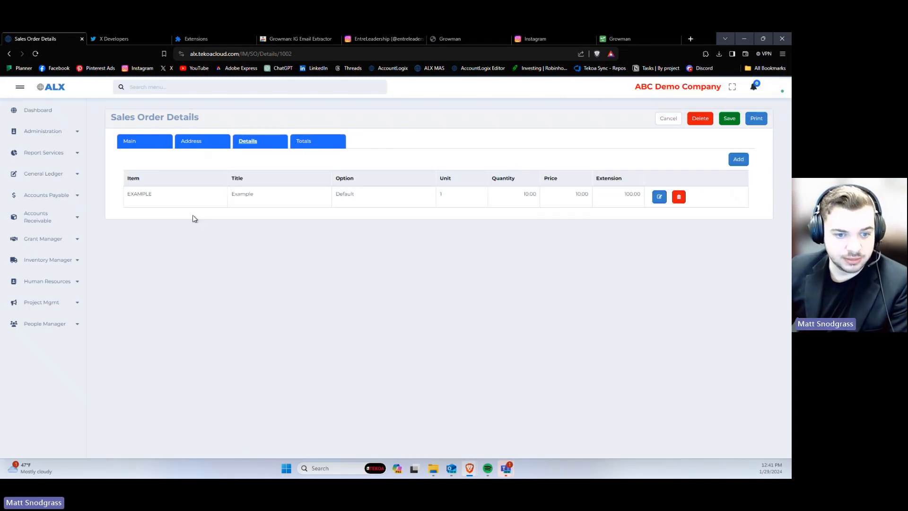
pyautogui.click(659, 197)
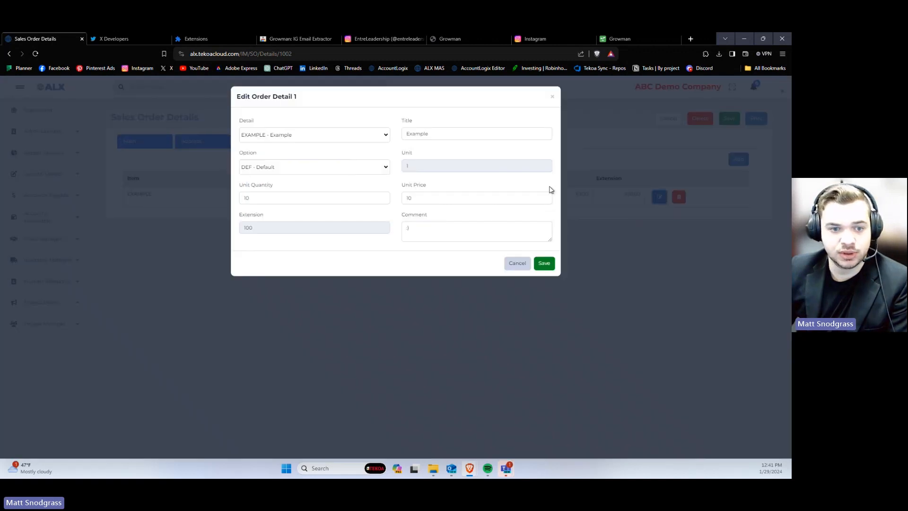
pyautogui.click(324, 172)
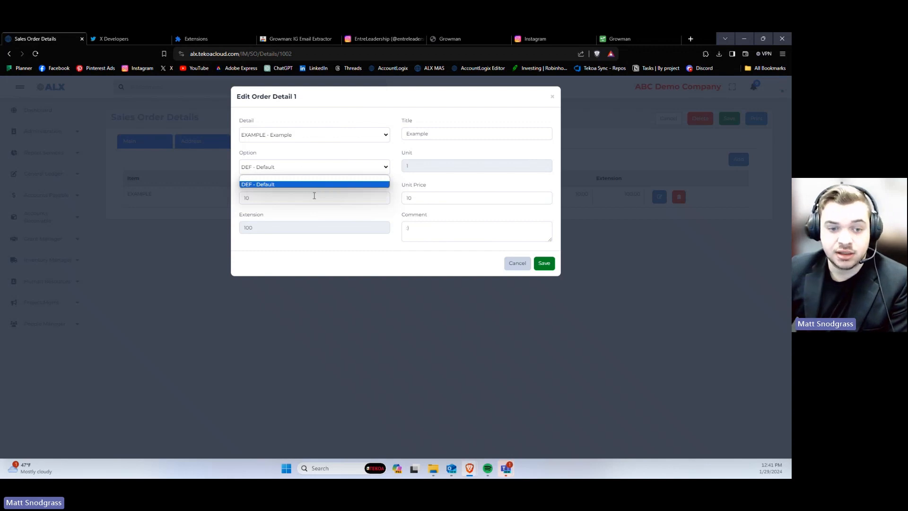
pyautogui.click(330, 188)
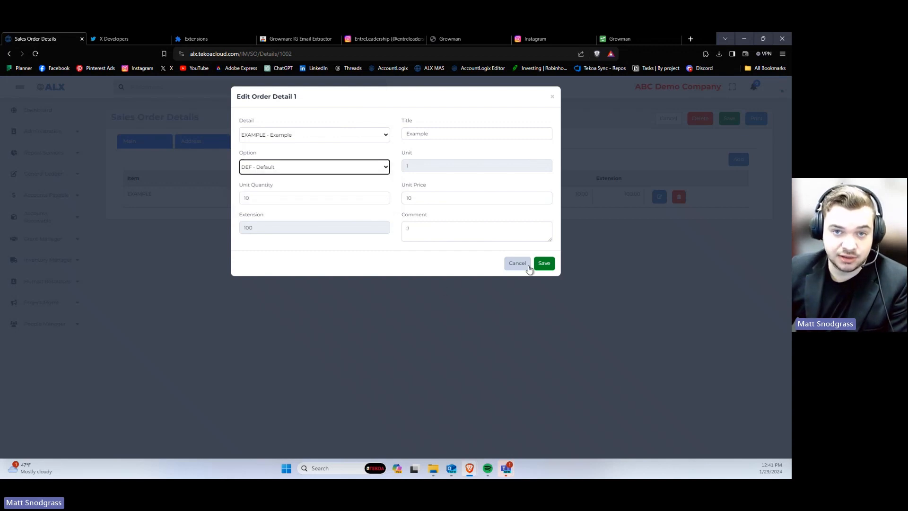
pyautogui.click(543, 263)
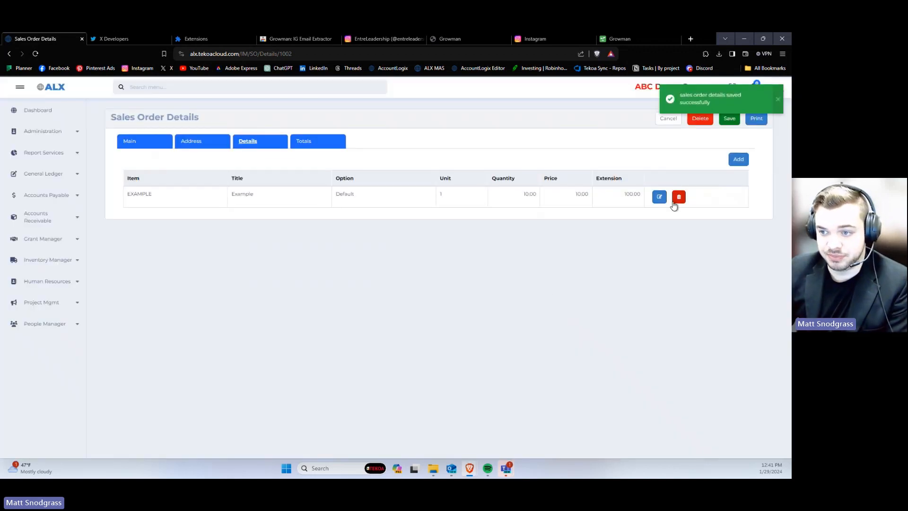
pyautogui.click(729, 118)
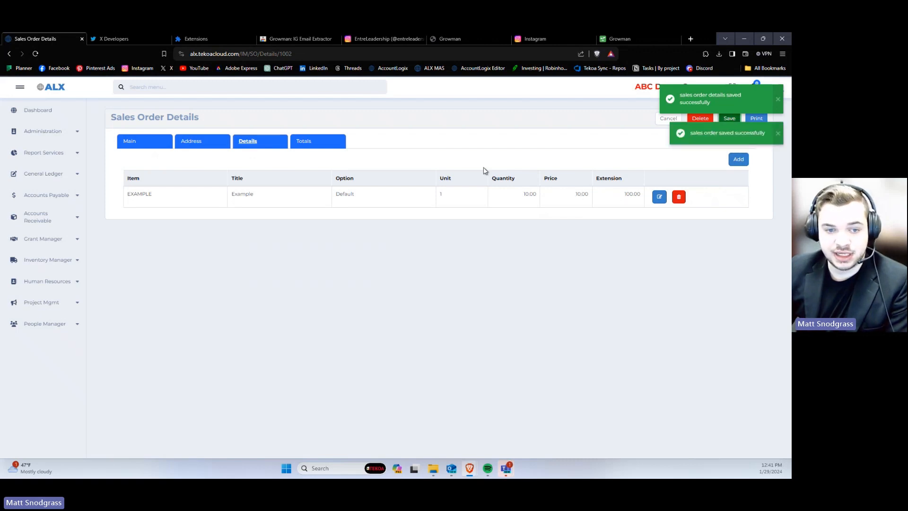
# - Print the sales order with the form SO - Default Template and save it as a PDF file
pyautogui.click(327, 143)
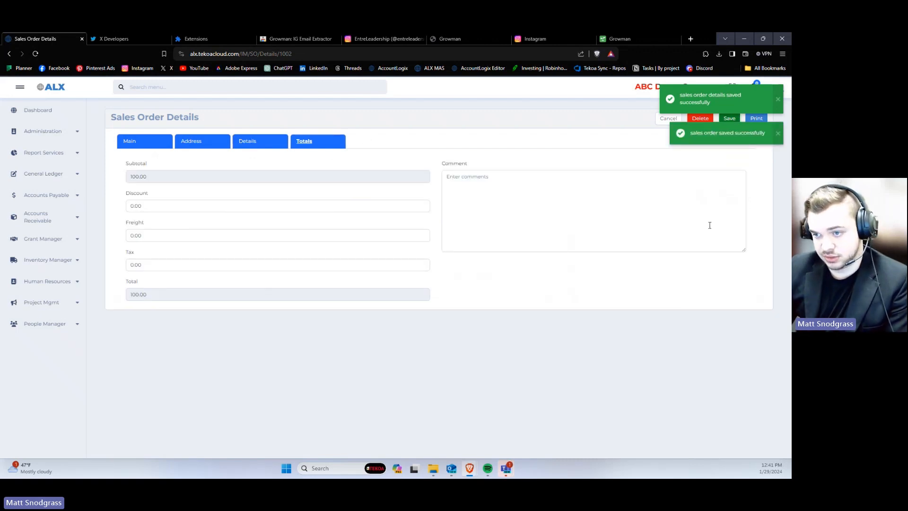
pyautogui.click(759, 119)
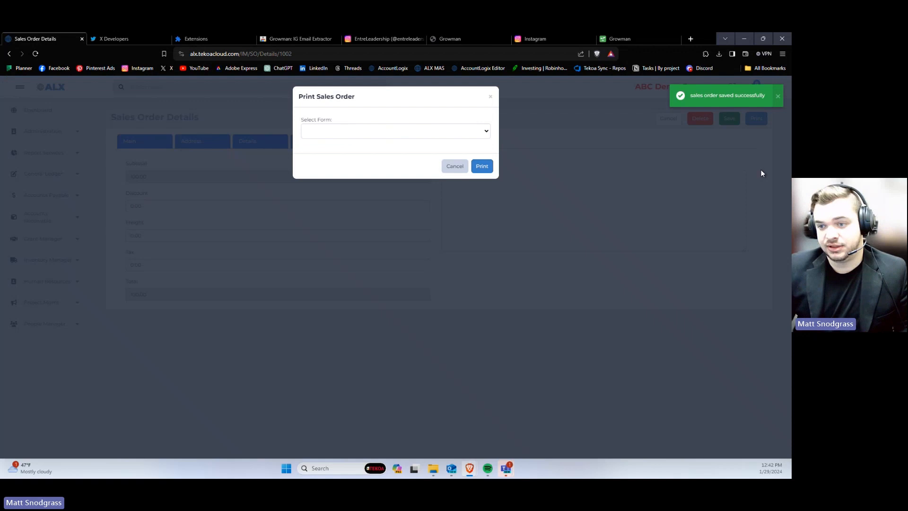
pyautogui.click(385, 130)
pyautogui.click(383, 143)
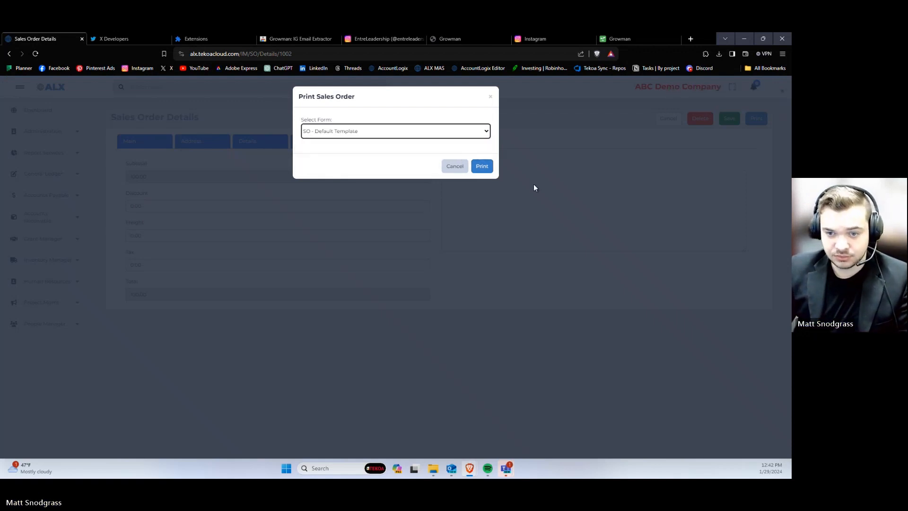
pyautogui.click(482, 170)
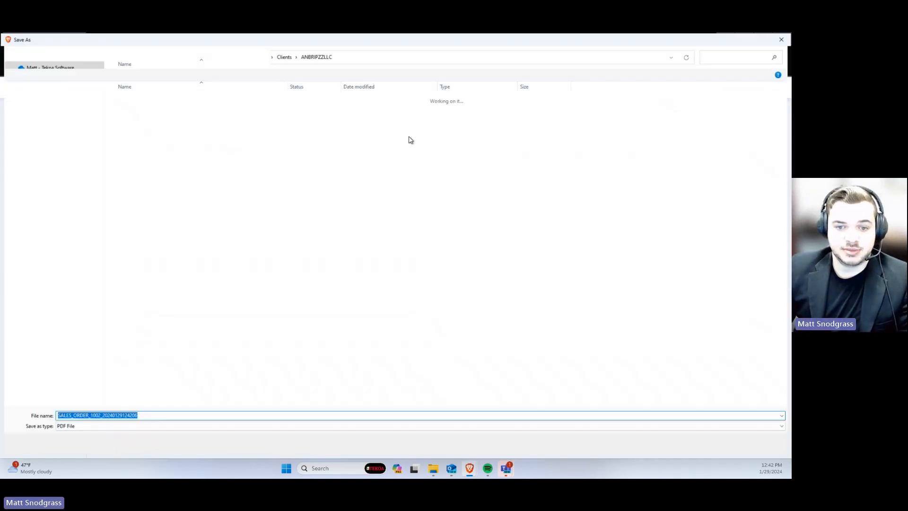
pyautogui.click(722, 445)
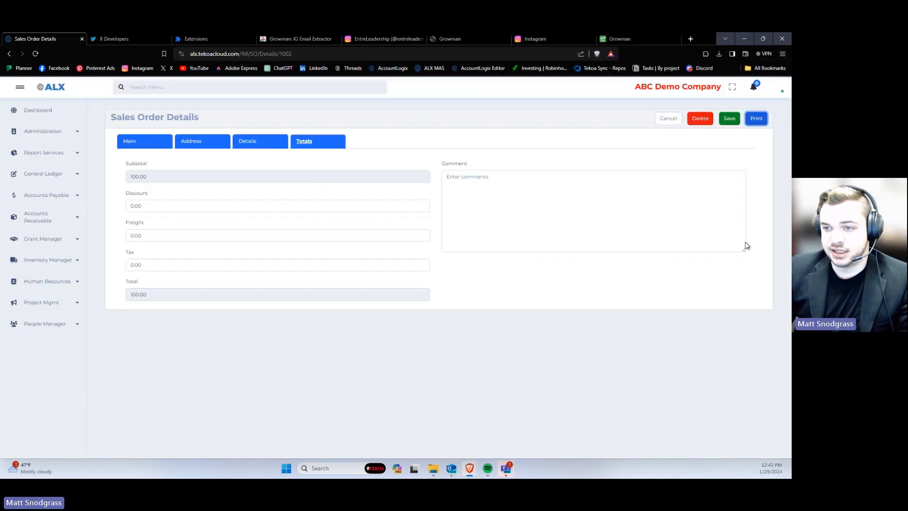
# - Open the saved sales order PDF, examine its totals, customer addresses and company and order header, and return to the sales order
pyautogui.click(633, 78)
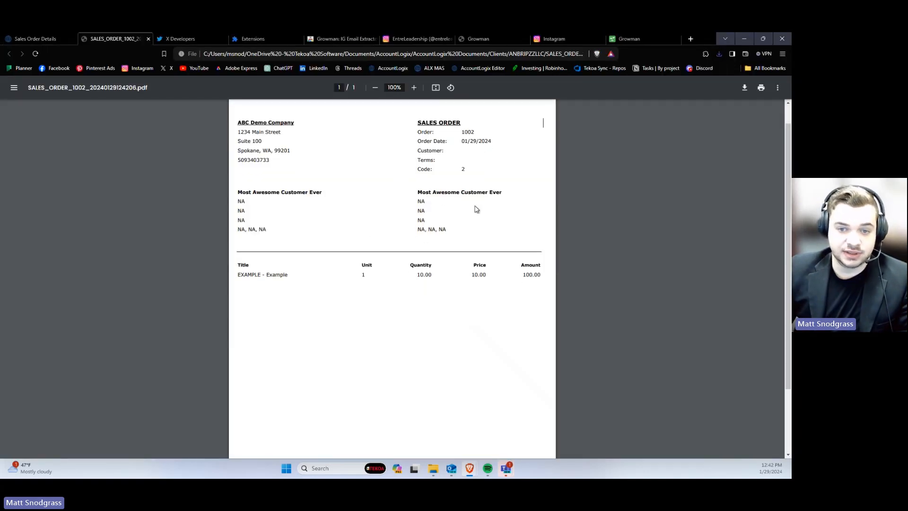
pyautogui.scroll(-2, 476, 208)
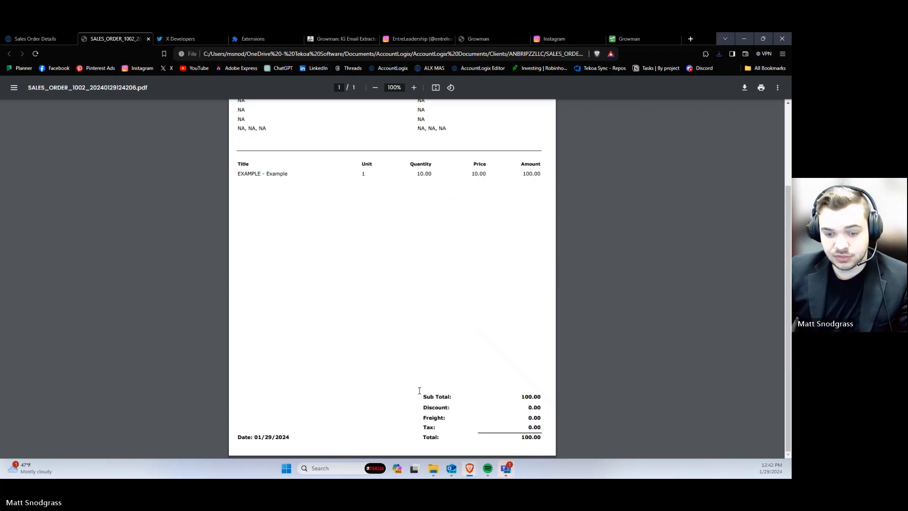
pyautogui.moveTo(419, 389); pyautogui.dragTo(532, 432)
pyautogui.rightClick(553, 439)
pyautogui.click(521, 435)
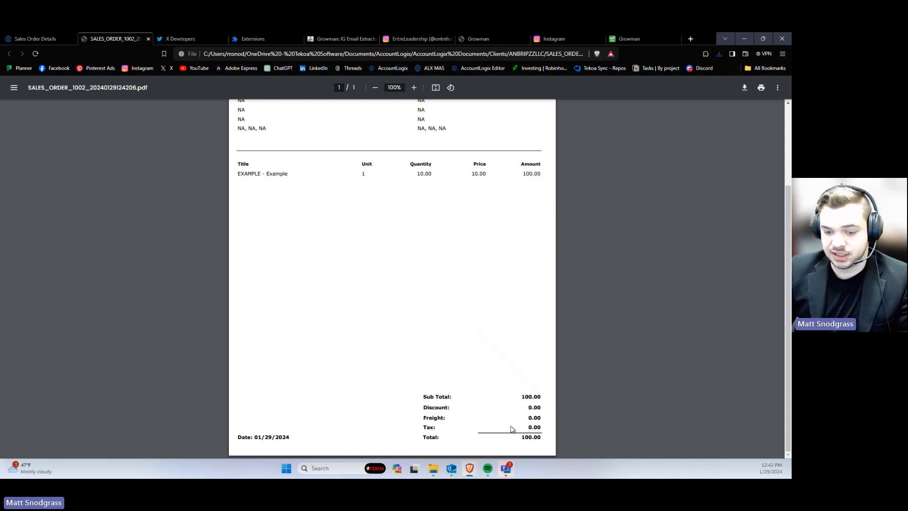
pyautogui.scroll(3, 467, 355)
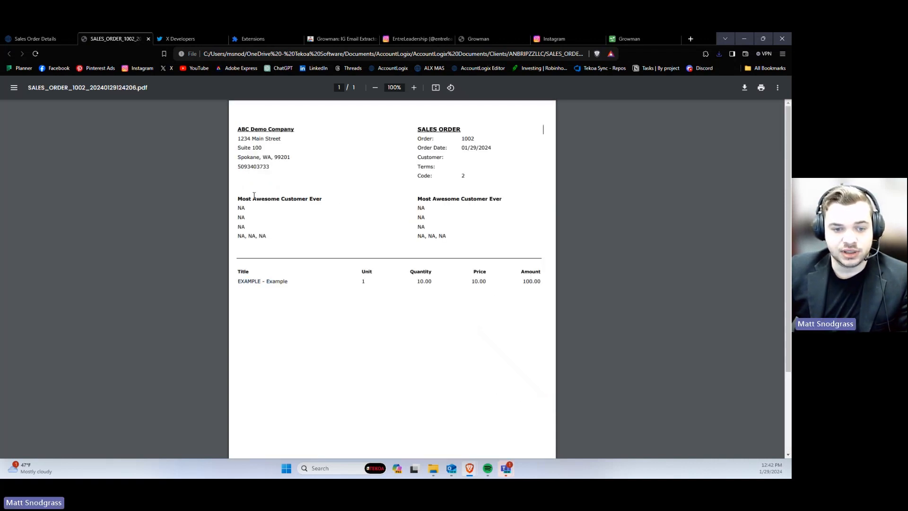
pyautogui.moveTo(252, 199); pyautogui.dragTo(475, 245)
pyautogui.click(476, 249)
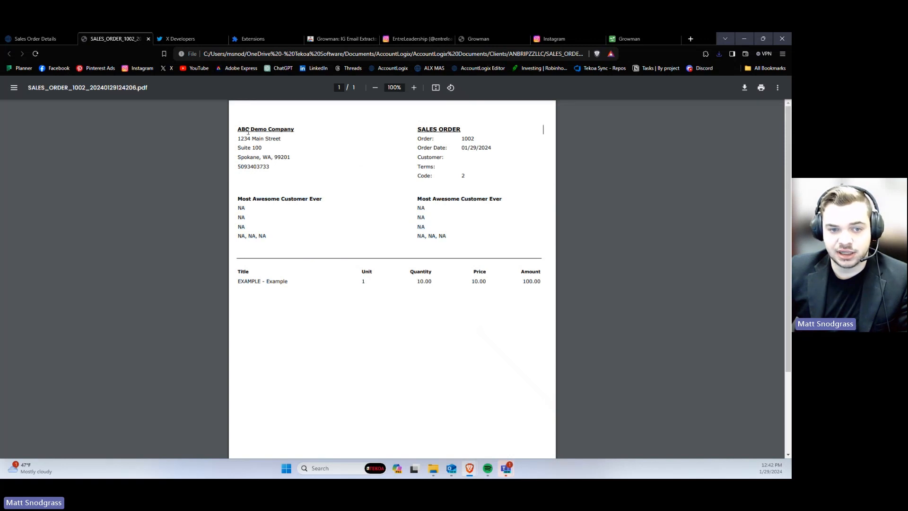
pyautogui.moveTo(237, 129); pyautogui.dragTo(457, 175)
pyautogui.click(473, 183)
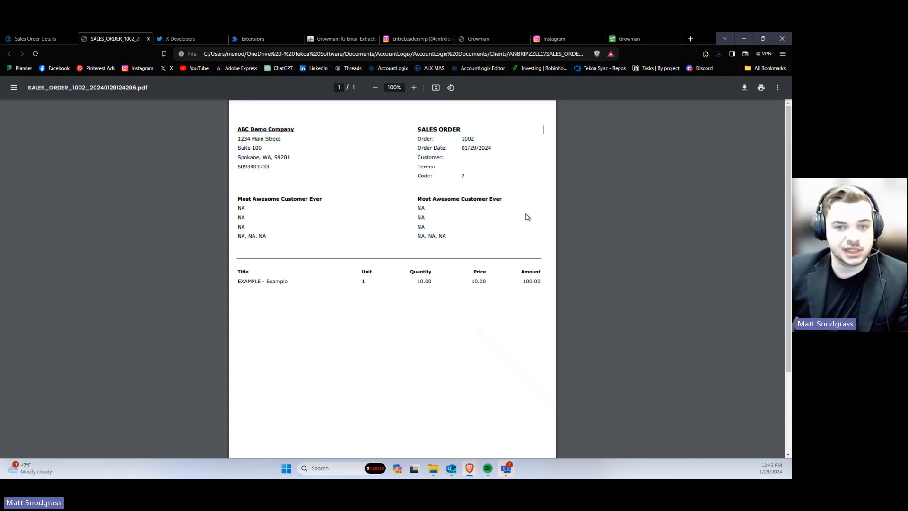
pyautogui.click(36, 39)
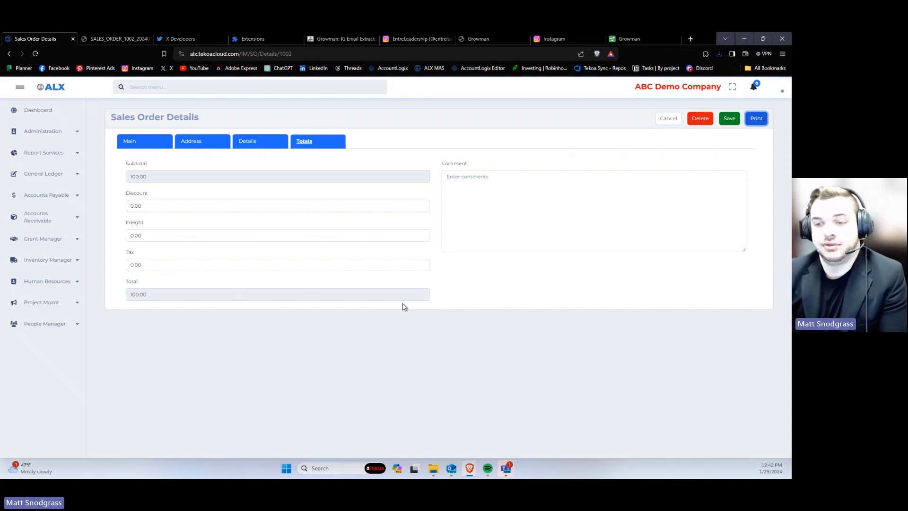